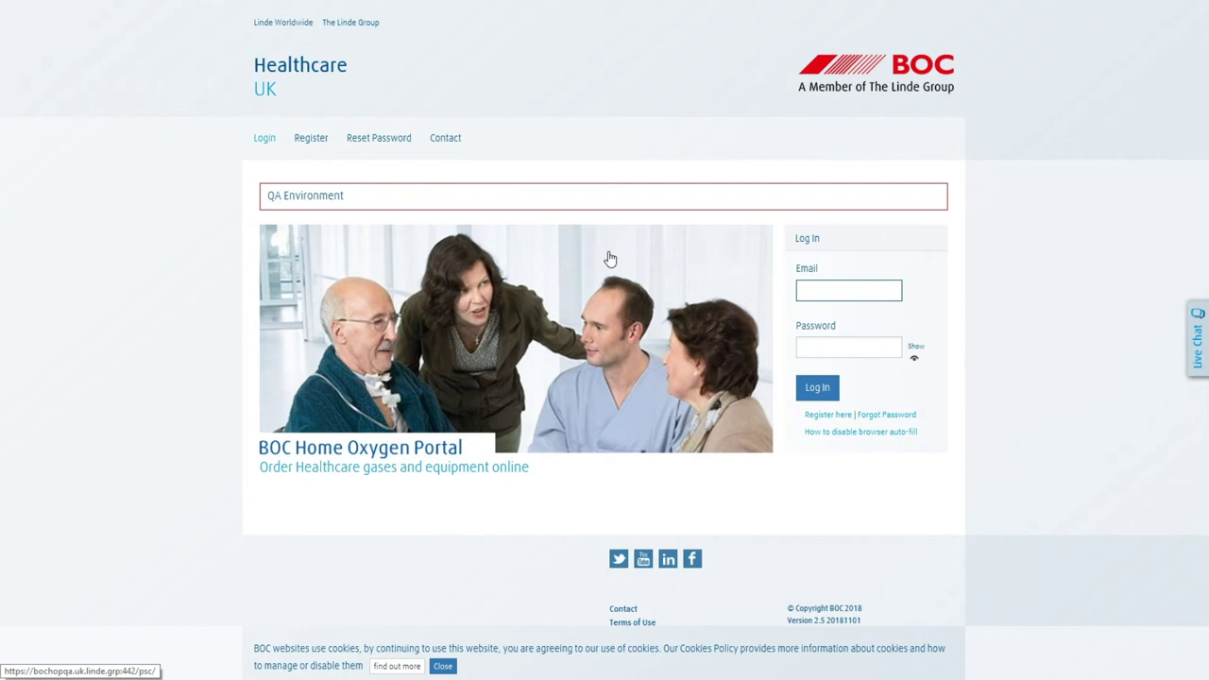
# Open the Register as Prescriber or NHS CCG Manager form from the login page's registration link.
pyautogui.click(820, 416)
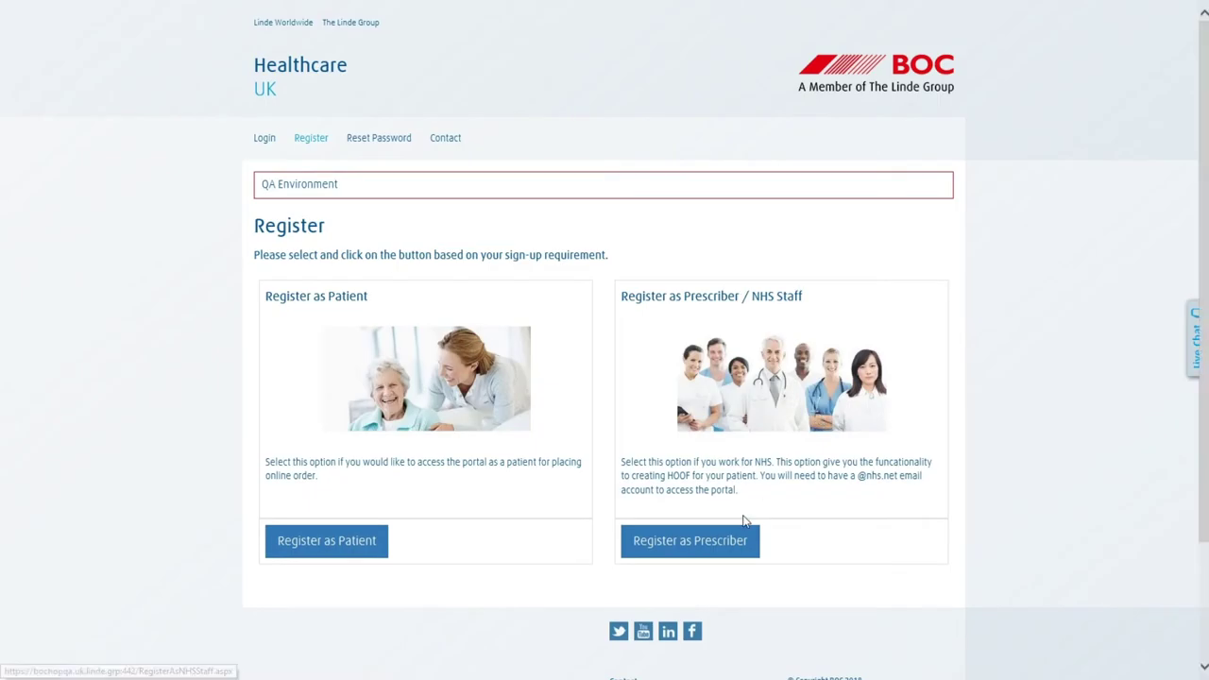
pyautogui.click(739, 546)
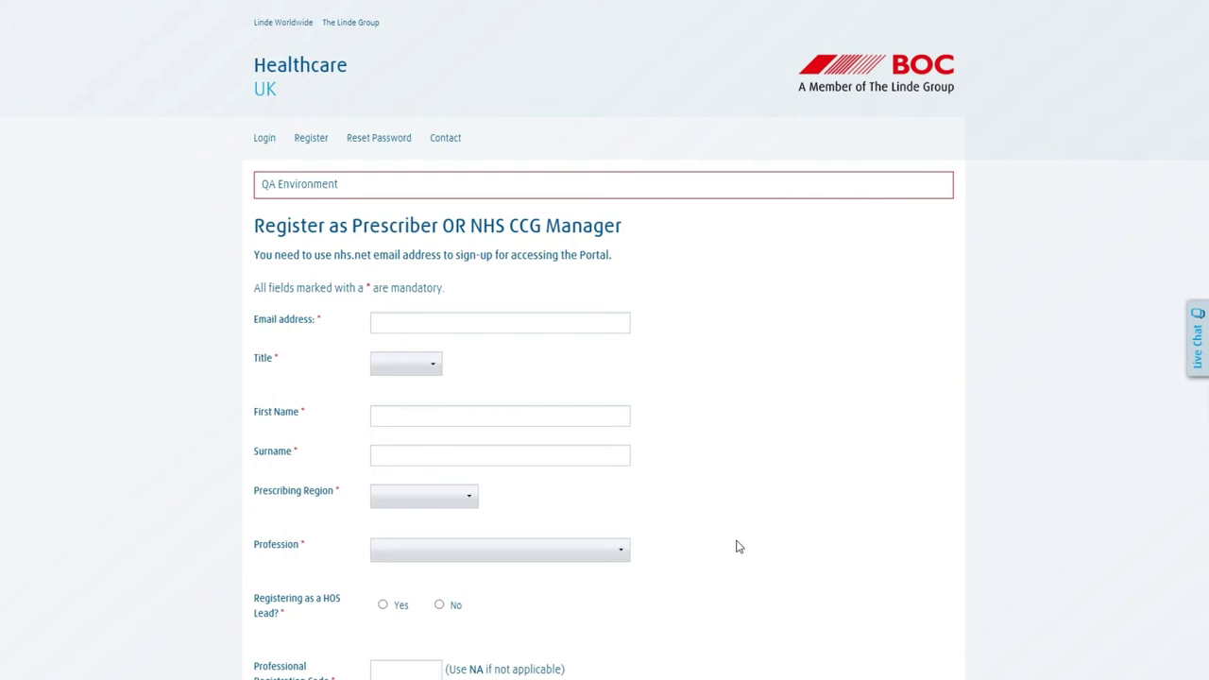
# Enter an nhs.net e-mail address, title Mr., and the prescriber's first name and surname.
pyautogui.click(427, 323)
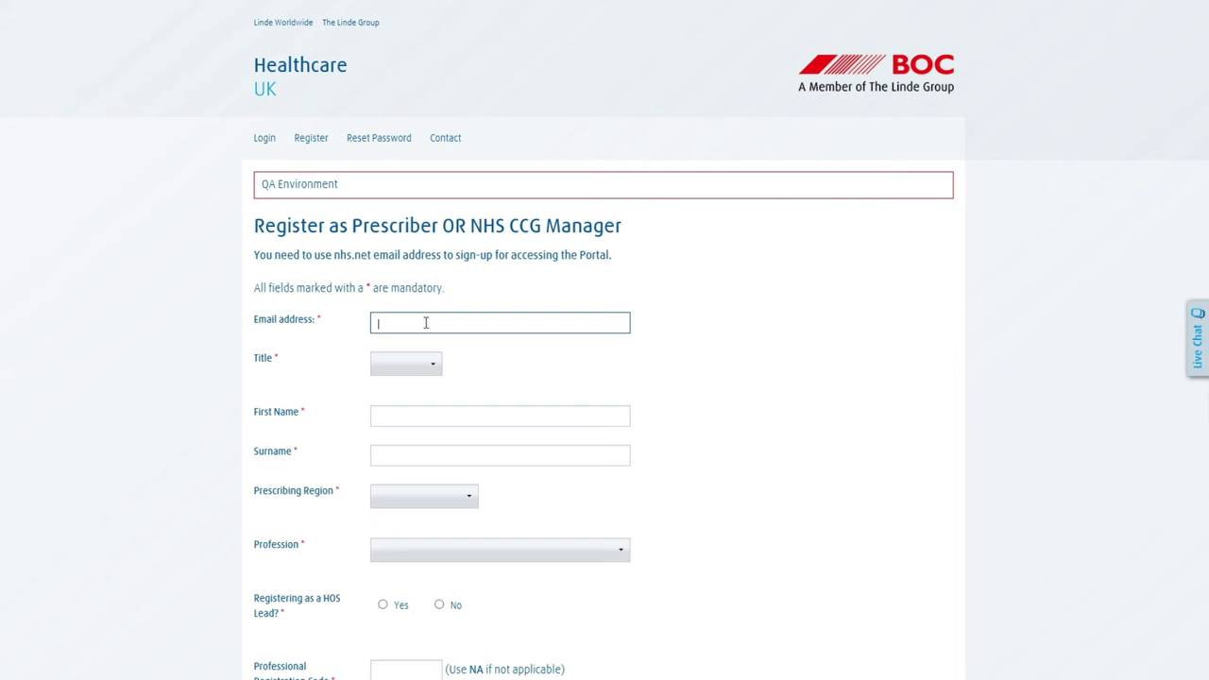
pyautogui.write('example@nhs.net')
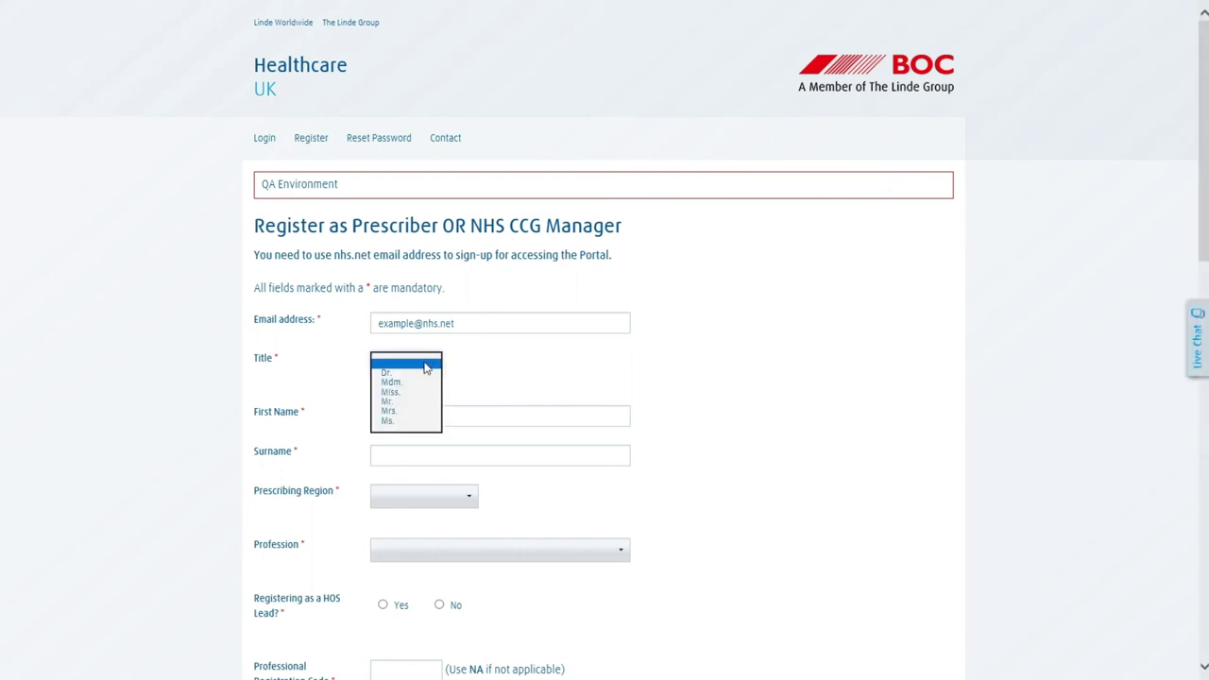
pyautogui.click(426, 410)
pyautogui.click(424, 420)
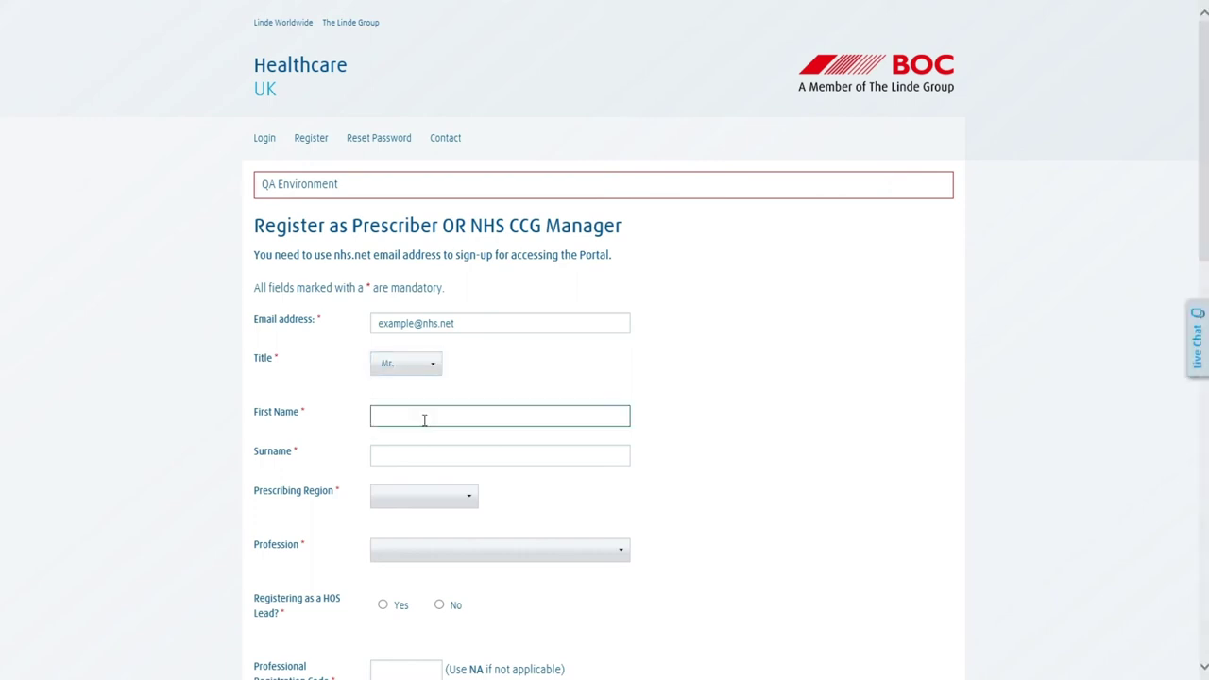
pyautogui.write('Joe')
pyautogui.press('Tab')
pyautogui.write('Example')
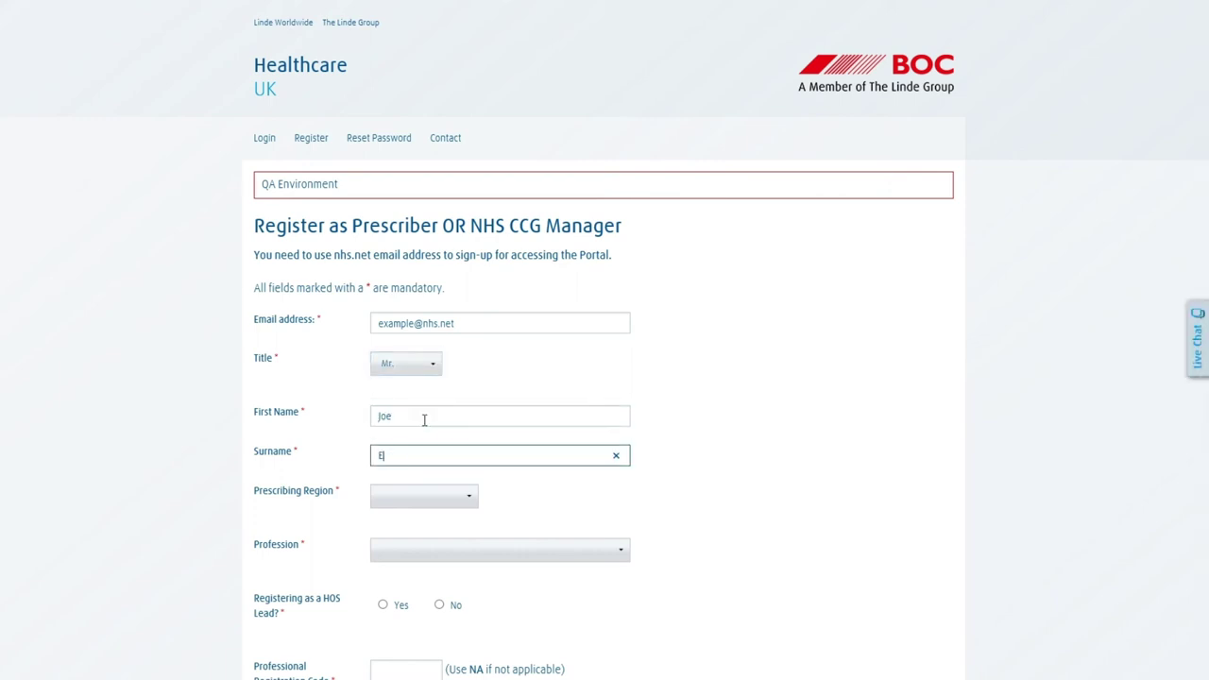
# Set the prescribing region to East of England and the profession to Pharmacist.
pyautogui.click(451, 503)
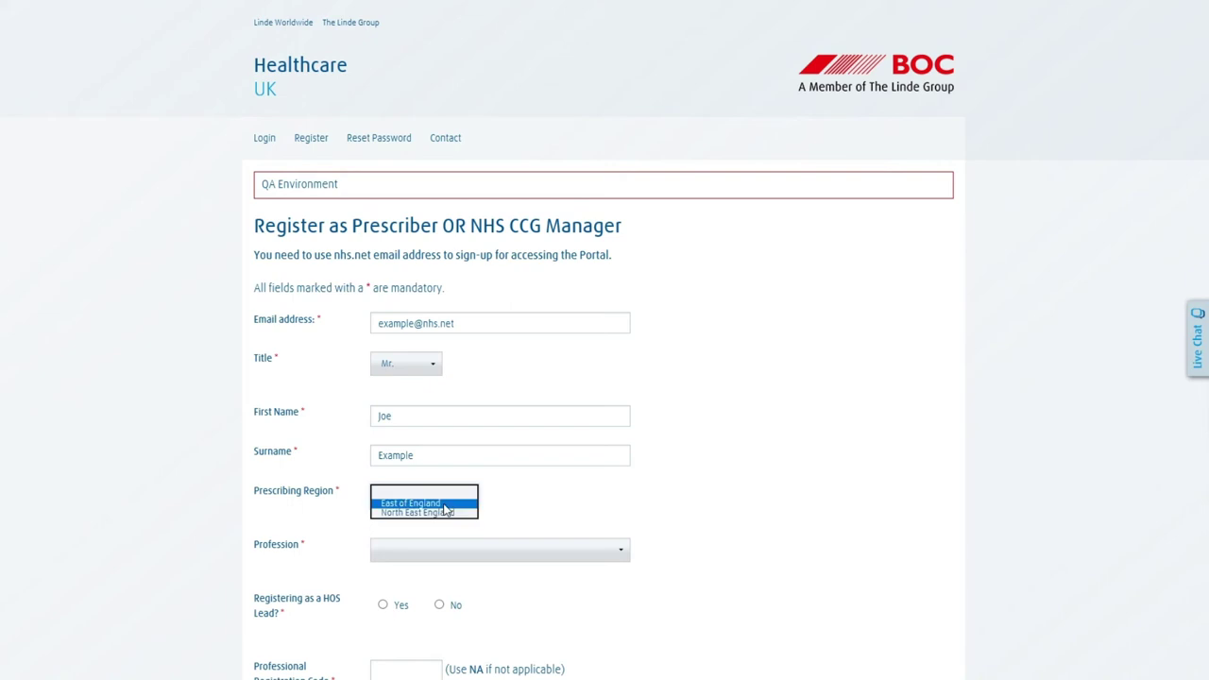
pyautogui.click(450, 506)
pyautogui.click(437, 554)
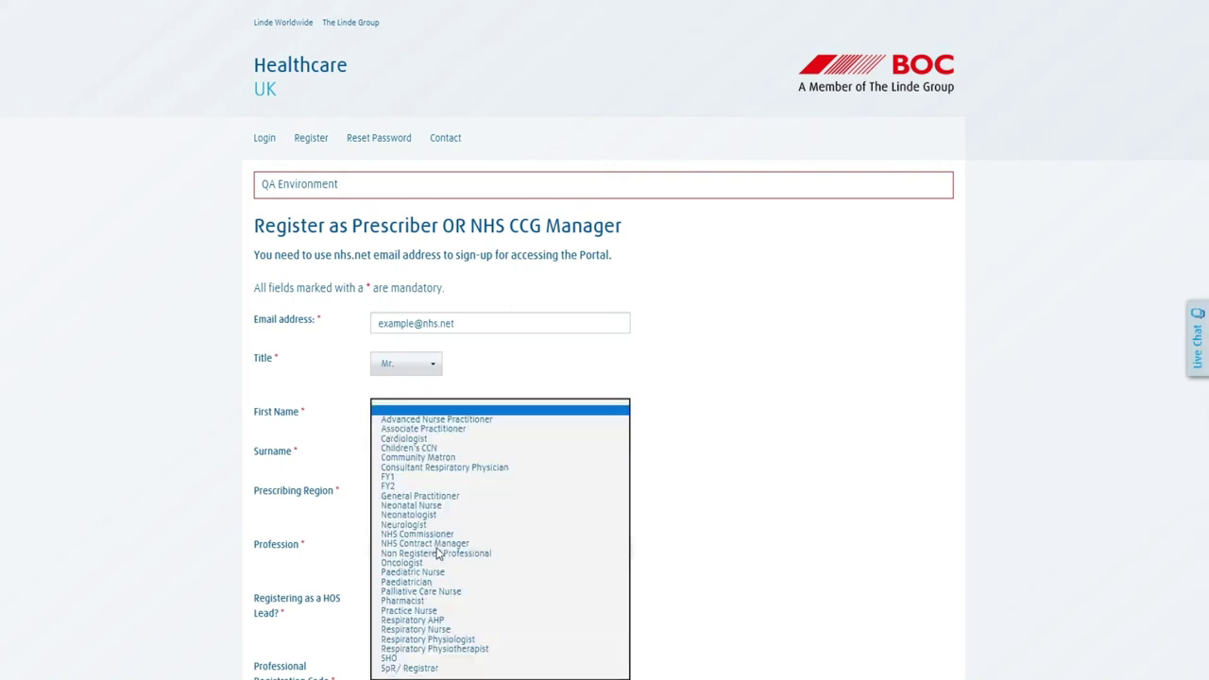
pyautogui.click(424, 601)
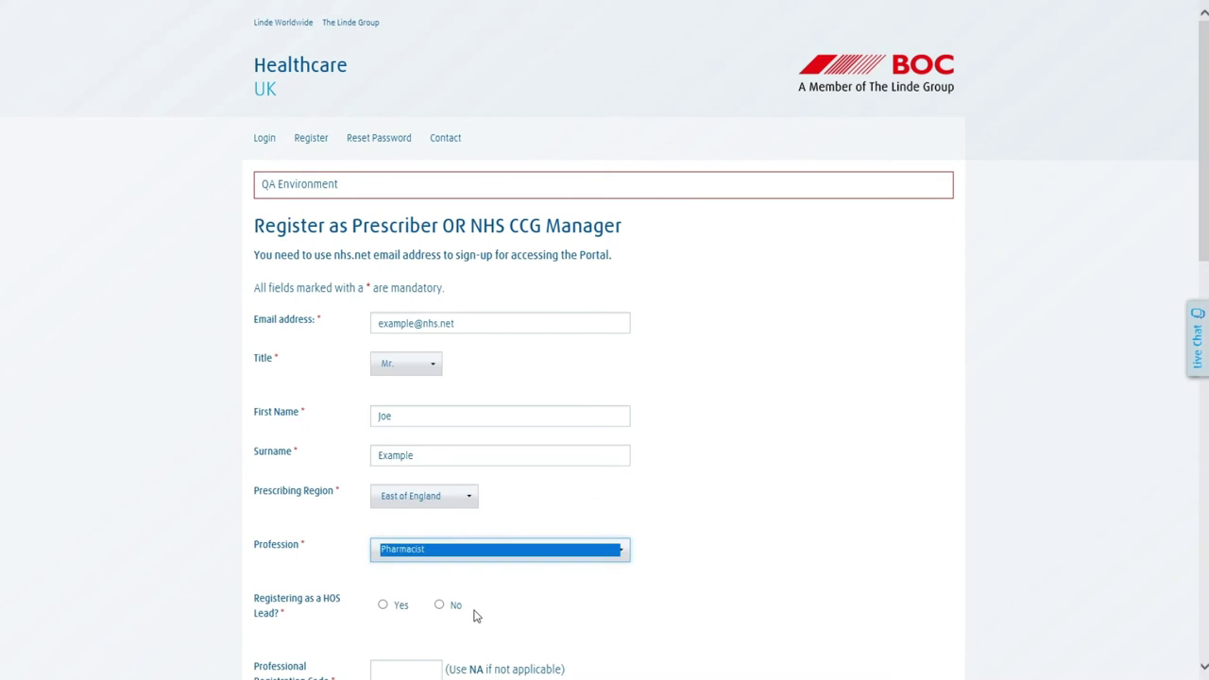
# Enter registration code NA and set the aligned CCG to NHS CAMBRIDGESHIRE AND PETERBOROUGH CCG.
pyautogui.scroll(-2, 517, 614)
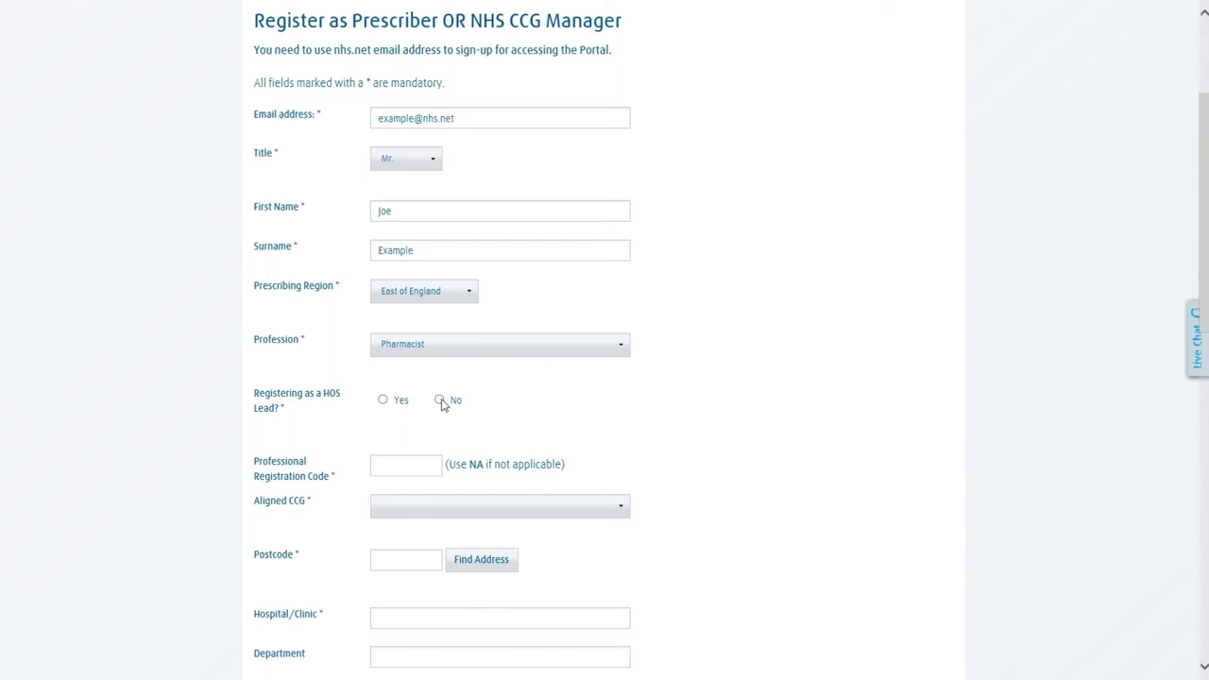
pyautogui.click(392, 468)
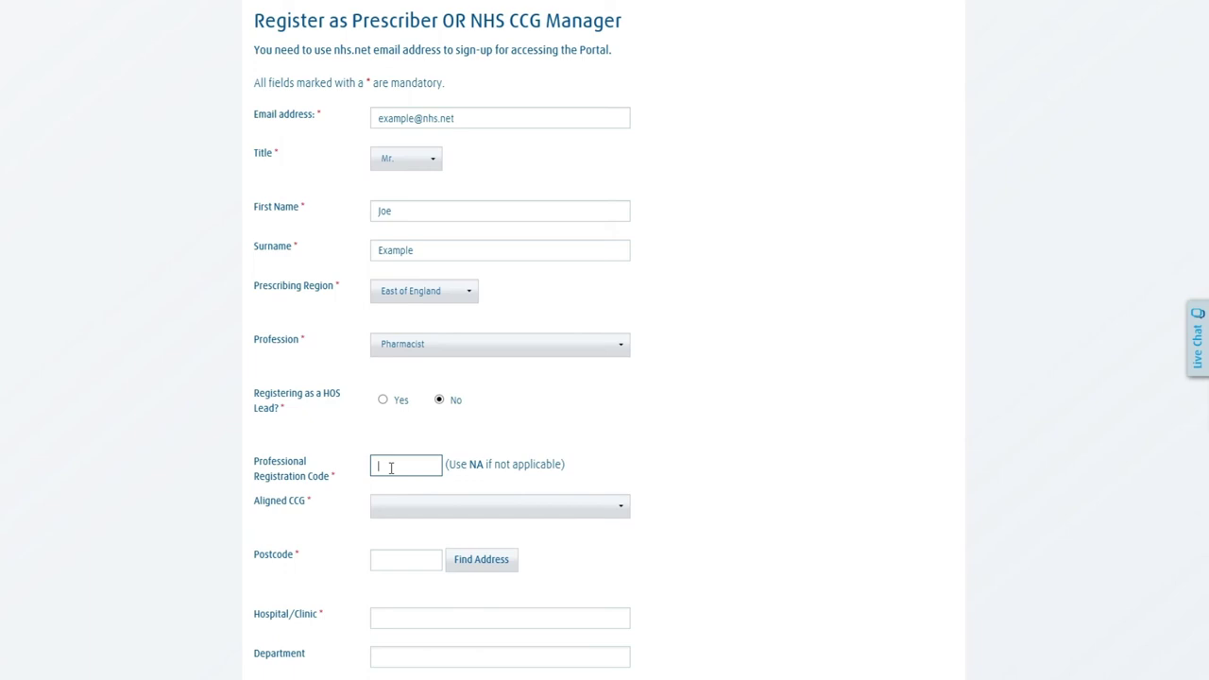
pyautogui.write('NA')
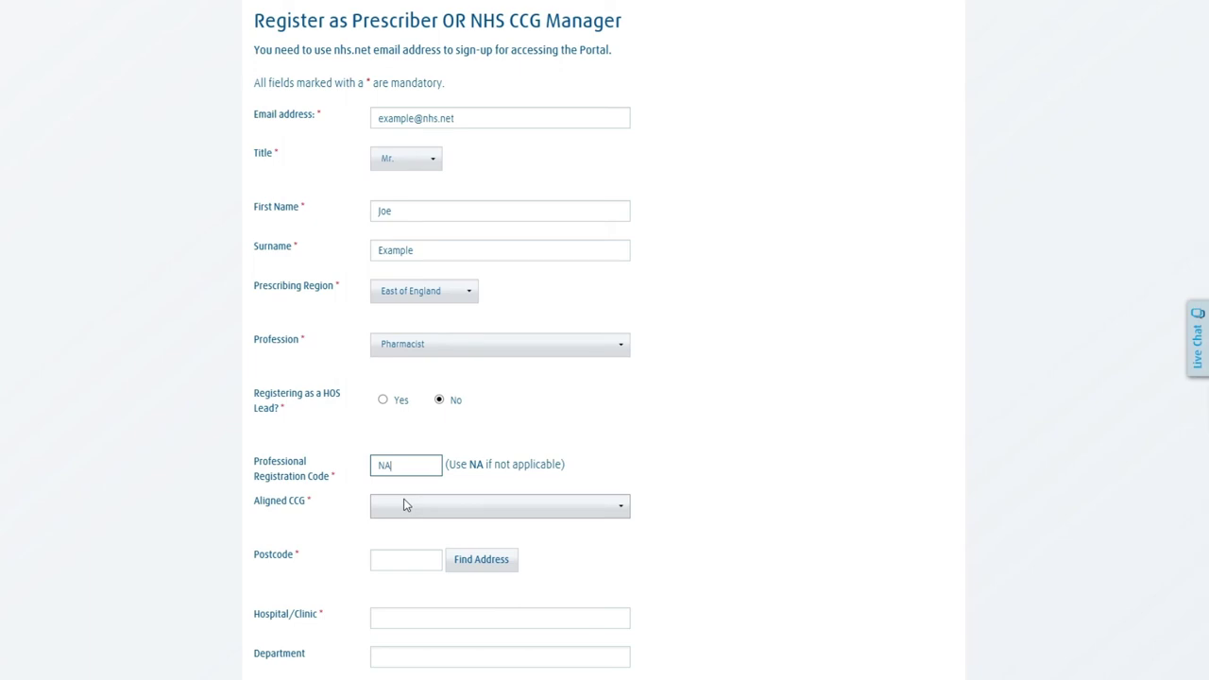
pyautogui.click(406, 506)
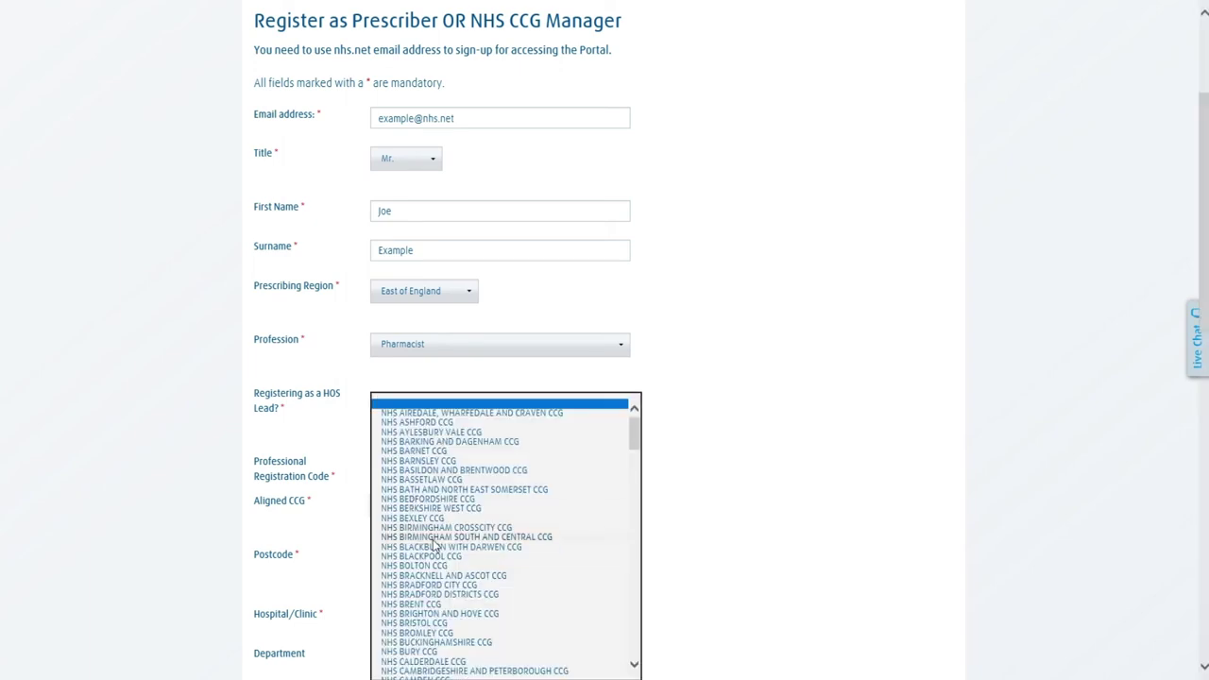
pyautogui.click(440, 671)
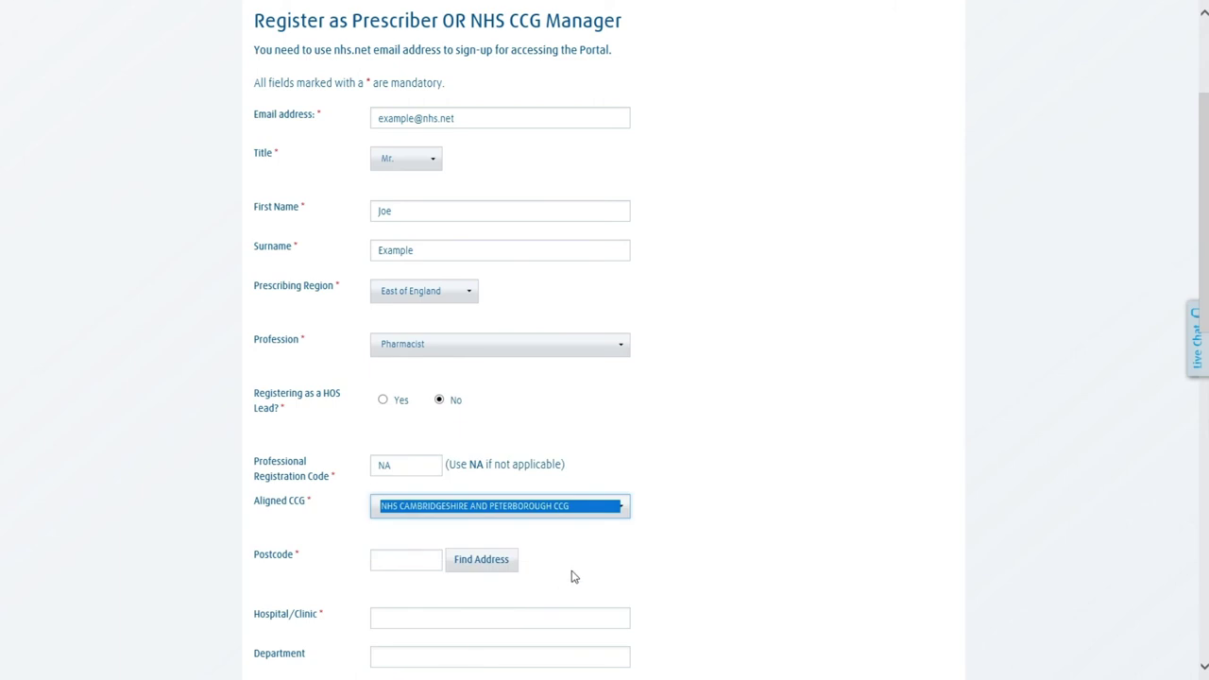
pyautogui.click(413, 564)
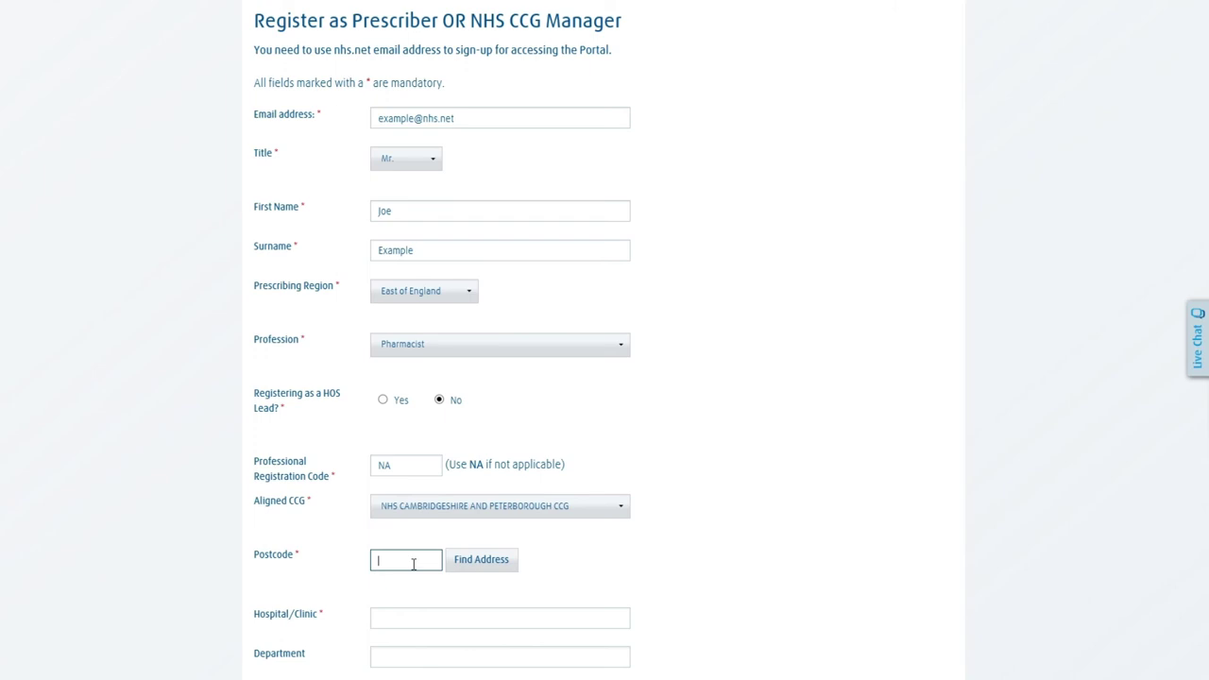
# Enter the clinic postcode, look up its address, and add a telephone number.
pyautogui.write('M28 2UT')
pyautogui.click(460, 565)
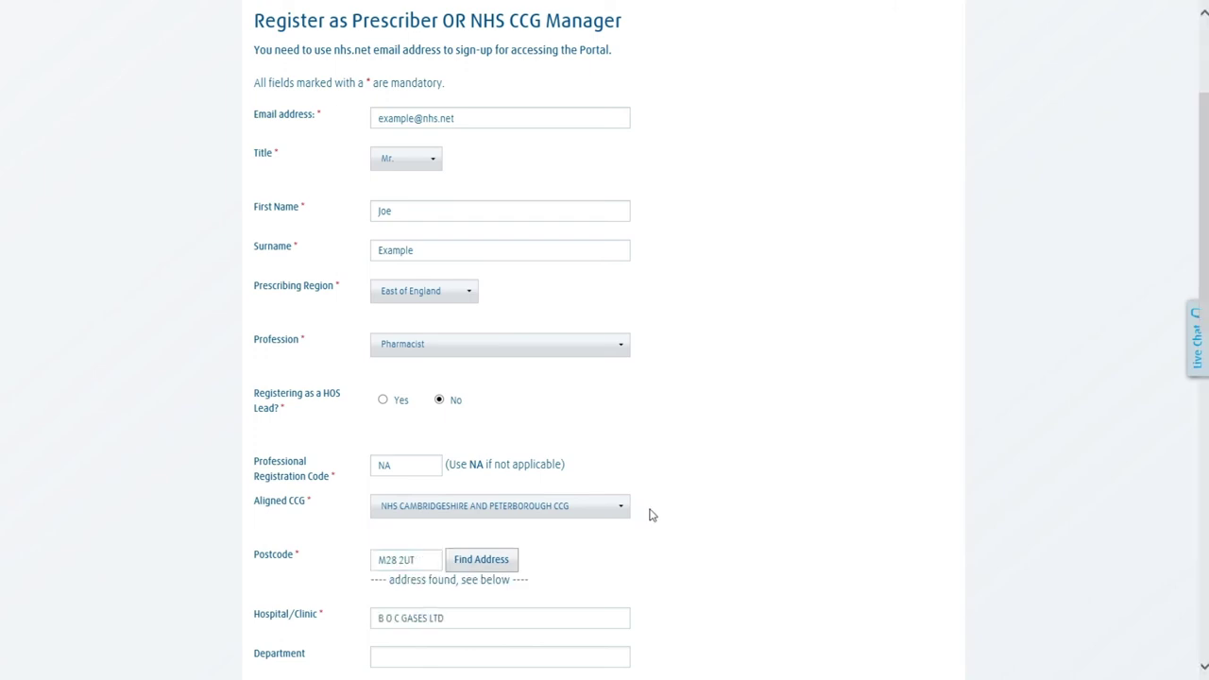
pyautogui.scroll(-5, 649, 515)
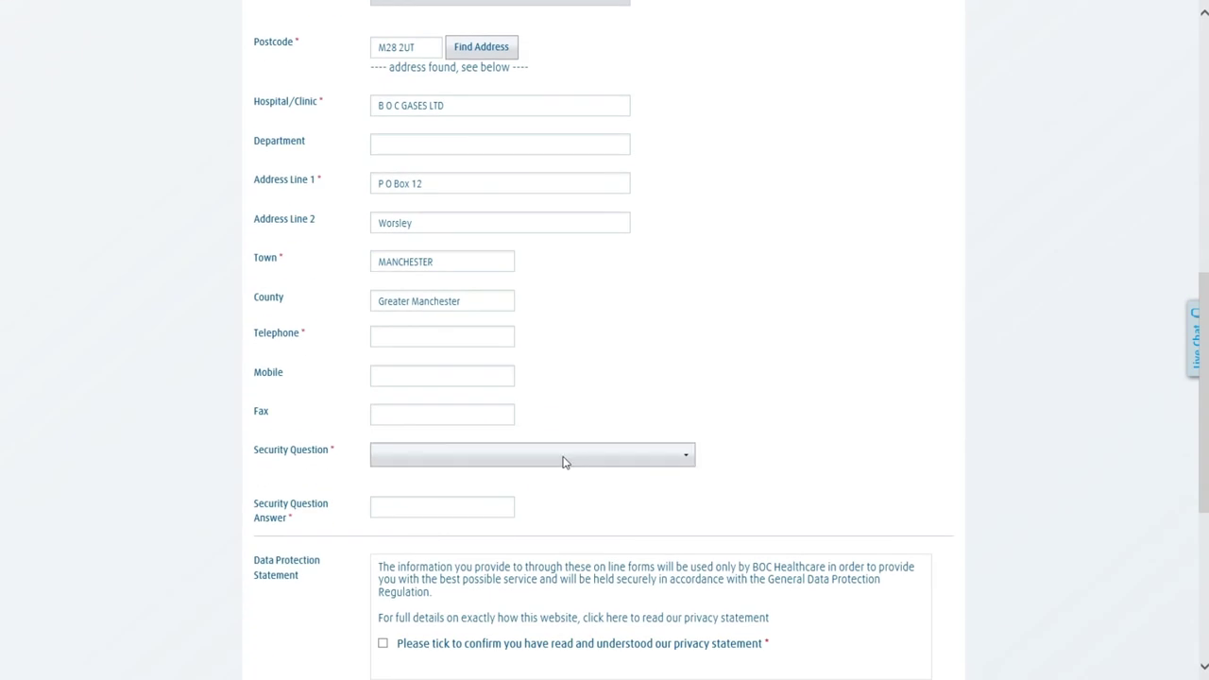
pyautogui.click(391, 338)
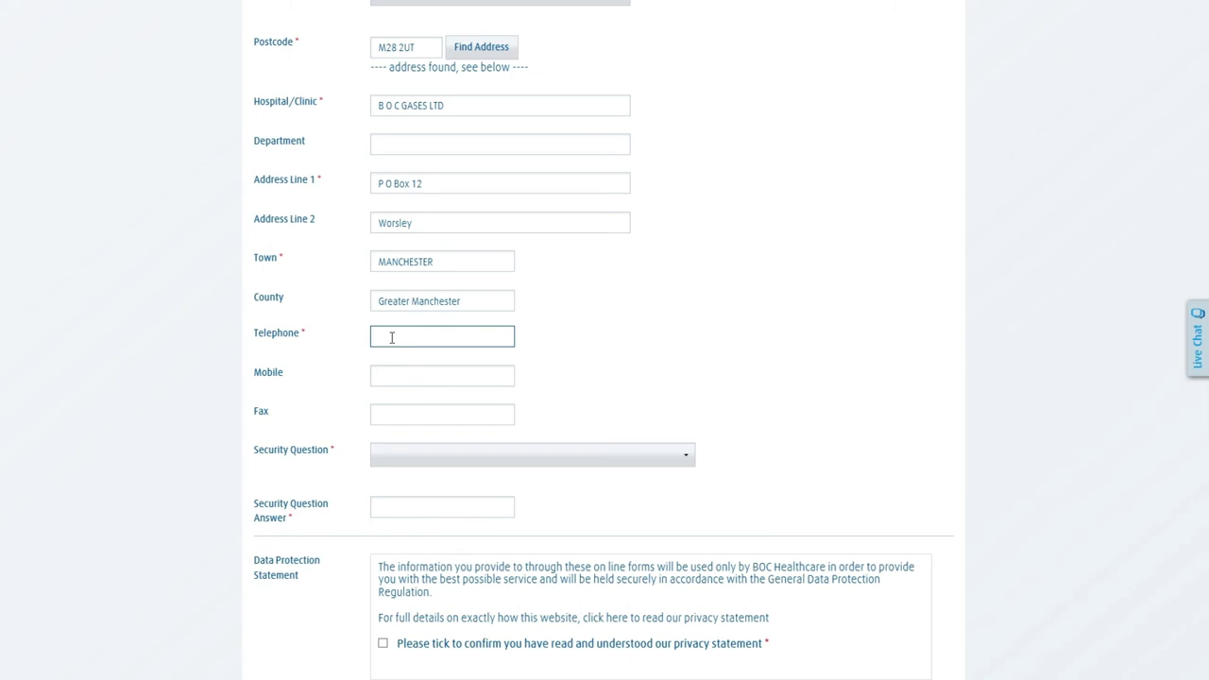
pyautogui.write('01616161616')
# Choose the favourite-teacher surname security question and enter its answer.
pyautogui.click(441, 457)
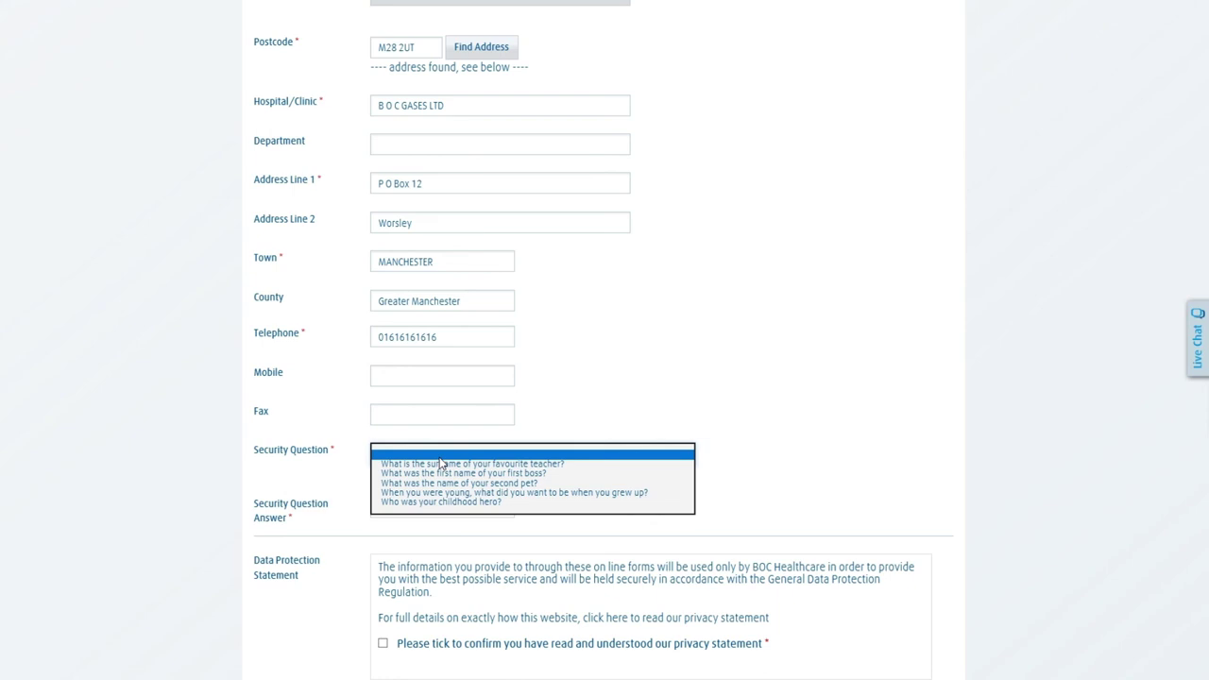
pyautogui.click(441, 464)
pyautogui.click(420, 508)
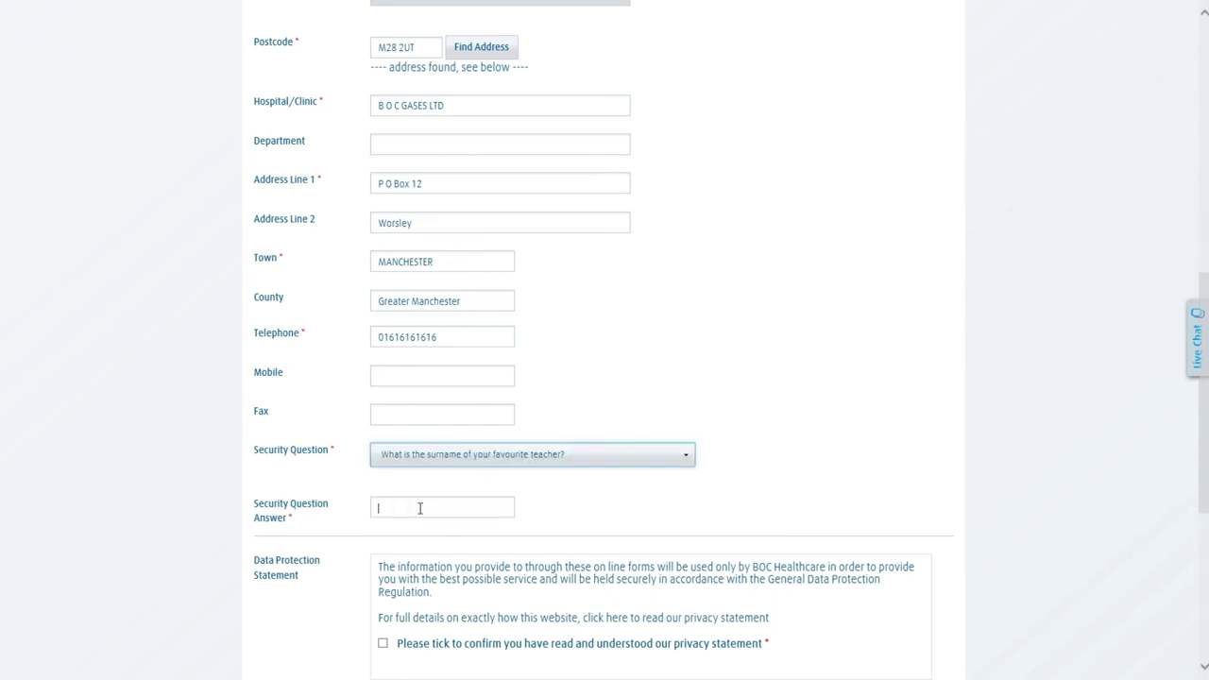
pyautogui.write('Example')
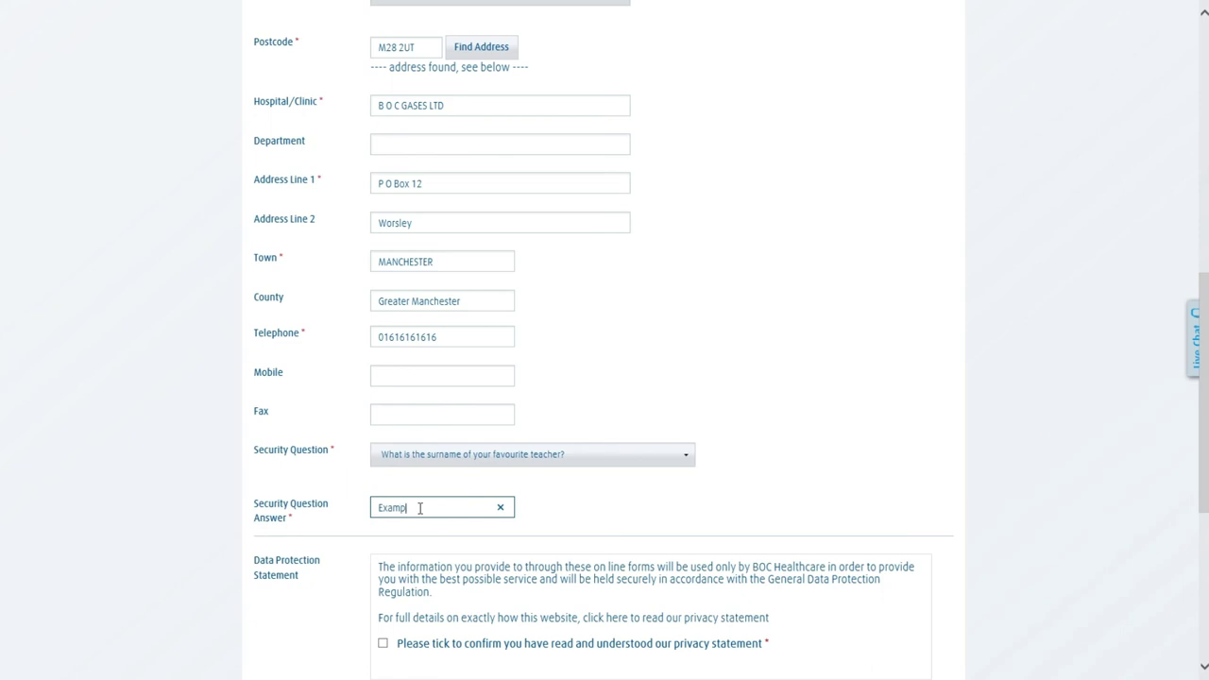
pyautogui.click(554, 513)
pyautogui.scroll(-3, 554, 513)
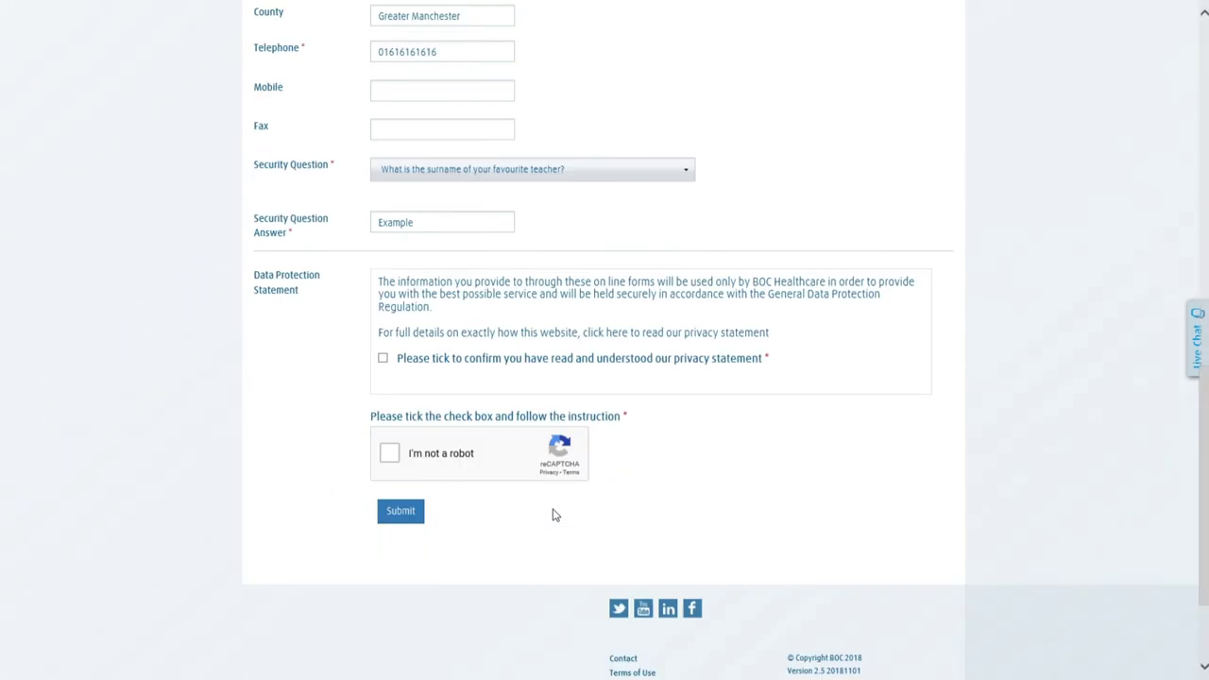